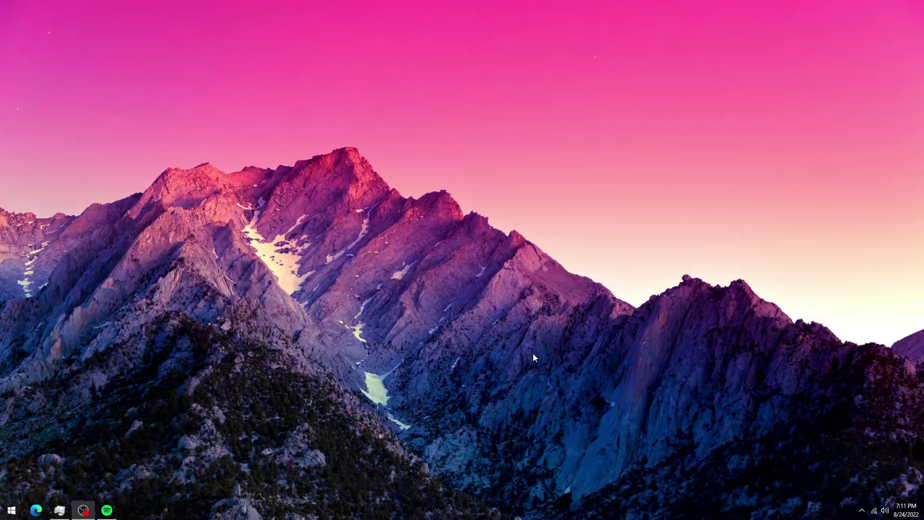
# Step: Open This PC in File Explorer and bring up the properties of Local Disk (C:)
pyautogui.press('super+e')
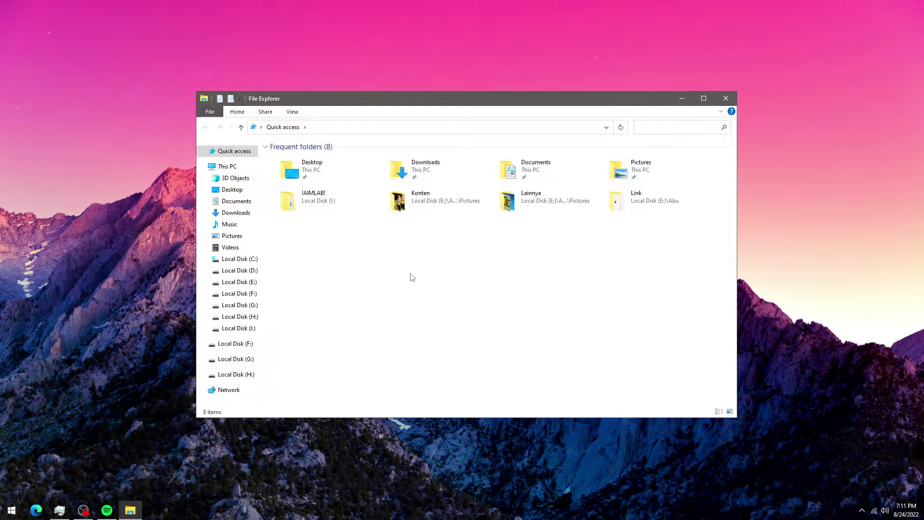
pyautogui.click(240, 167)
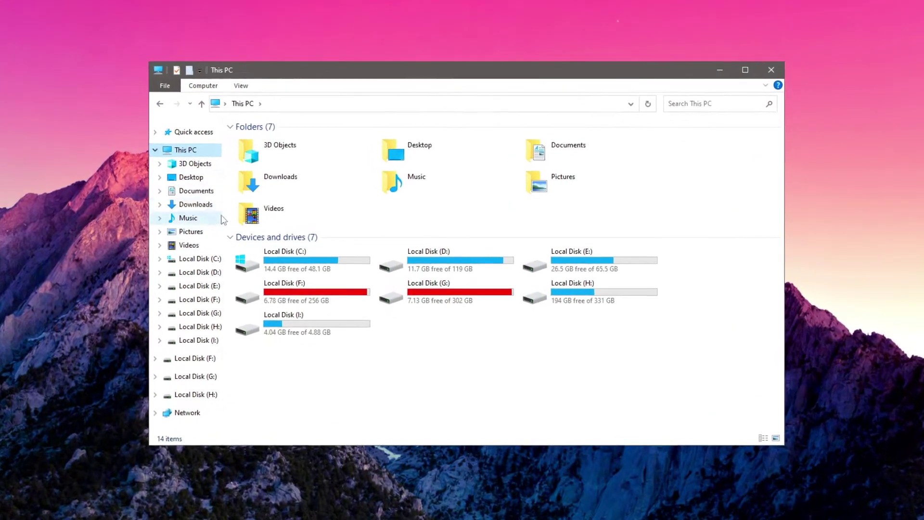
pyautogui.click(365, 268)
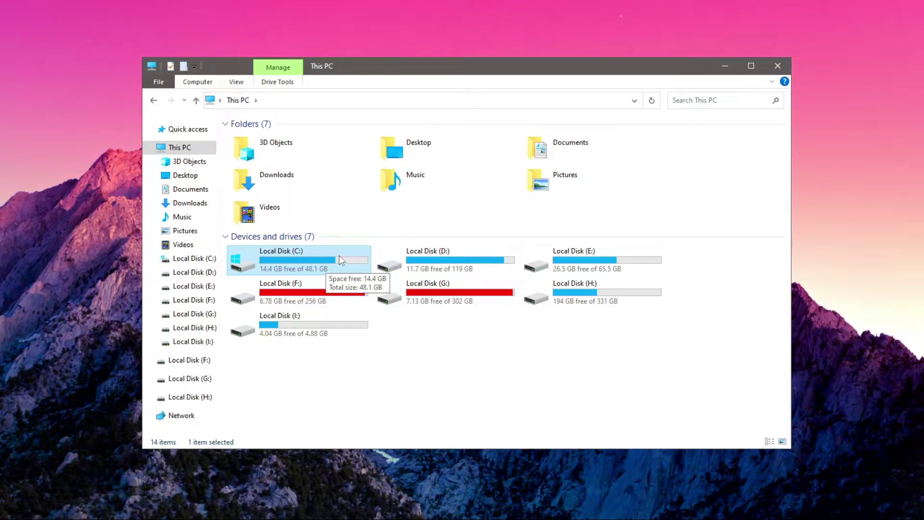
pyautogui.rightClick(295, 255)
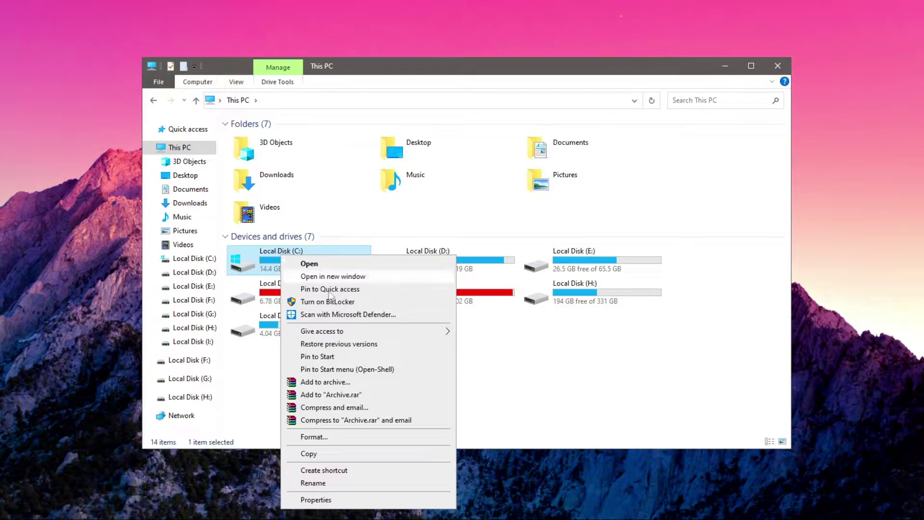
pyautogui.click(313, 500)
pyautogui.moveTo(424, 262); pyautogui.dragTo(499, 141)
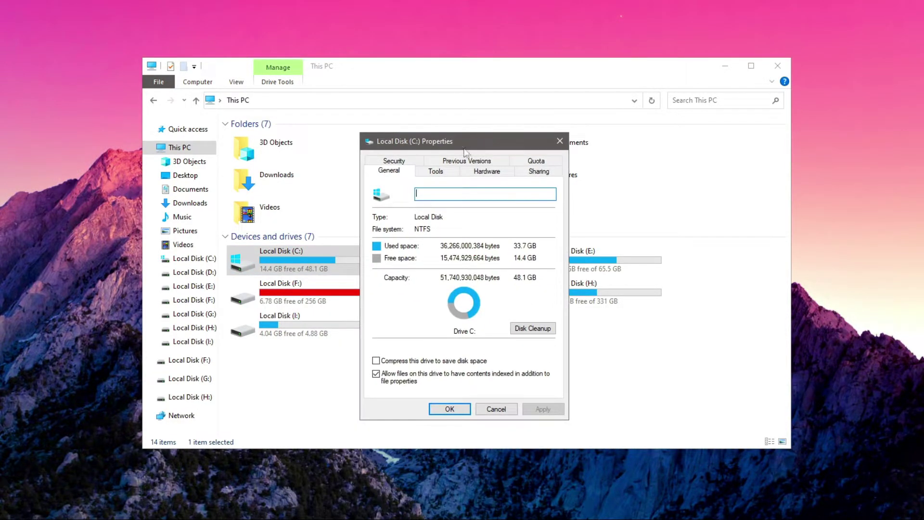
# Step: Start Disk Cleanup for drive C: and review the list of file categories to delete
pyautogui.click(533, 329)
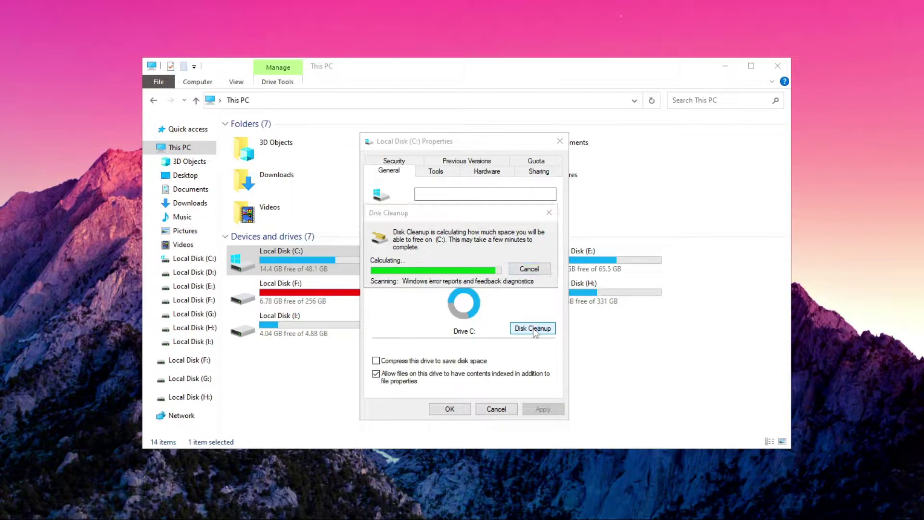
pyautogui.moveTo(152, 67); pyautogui.dragTo(492, 164)
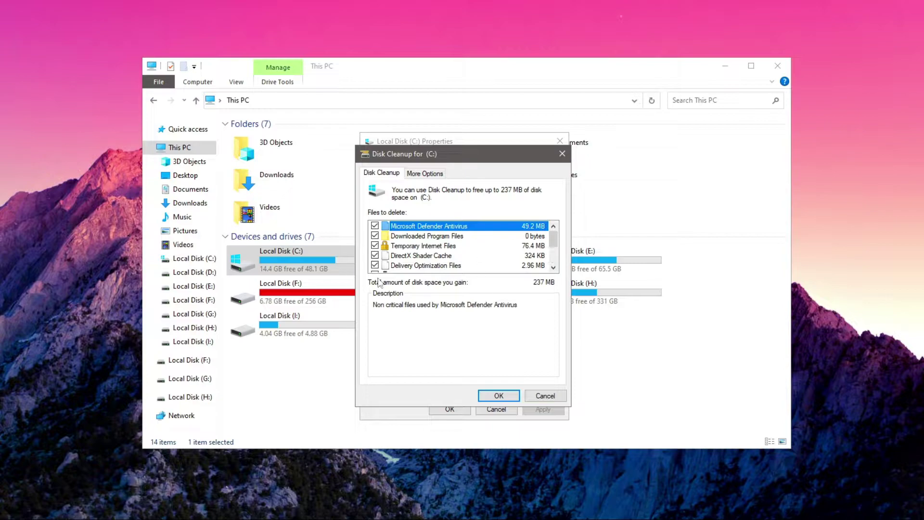
pyautogui.scroll(-2, 556, 244)
pyautogui.scroll(2, 554, 241)
pyautogui.scroll(-1, 549, 236)
pyautogui.click(543, 257)
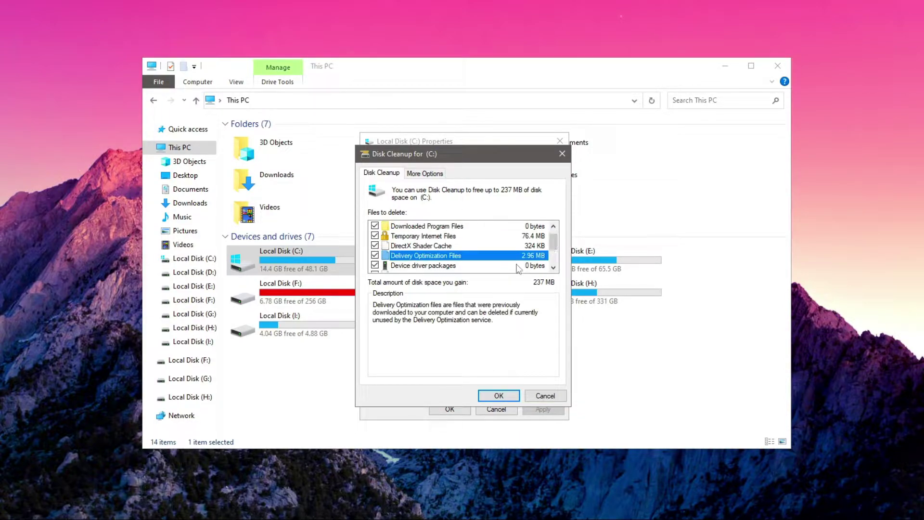
pyautogui.moveTo(555, 241)
pyautogui.mouseDown()
pyautogui.moveTo(557, 257)
pyautogui.moveTo(555, 239)
pyautogui.mouseUp()
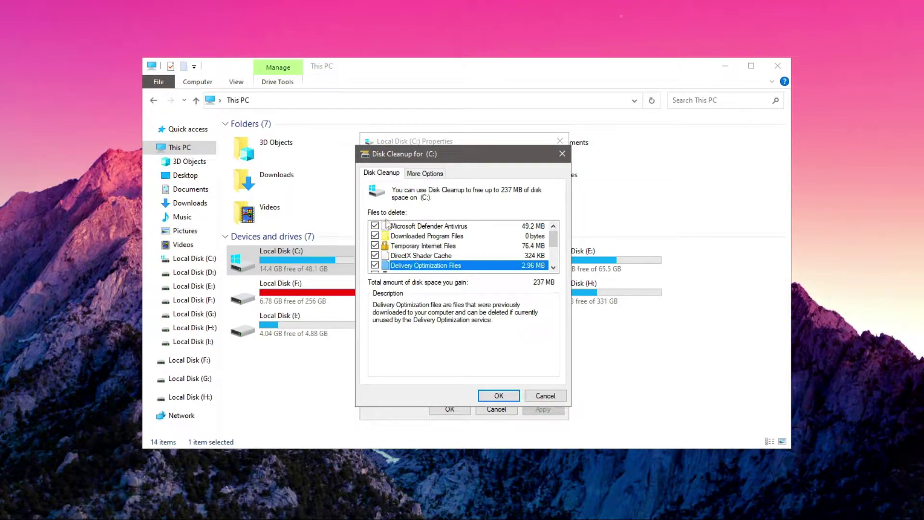
pyautogui.moveTo(555, 239)
pyautogui.mouseDown()
pyautogui.moveTo(557, 258)
pyautogui.moveTo(560, 227)
pyautogui.moveTo(558, 260)
pyautogui.moveTo(559, 230)
pyautogui.mouseUp()
# Step: Permanently delete the ticked Disk Cleanup files, then close the drive properties and File Explorer
pyautogui.click(508, 396)
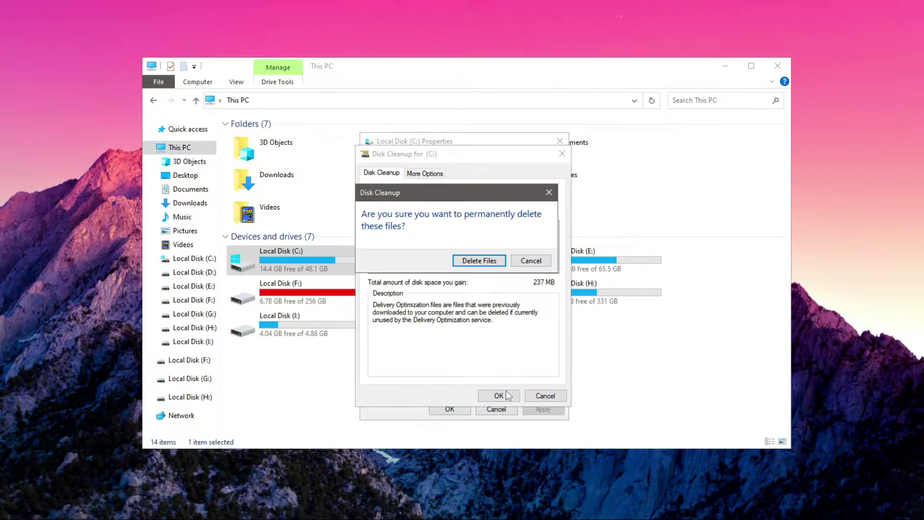
pyautogui.click(481, 261)
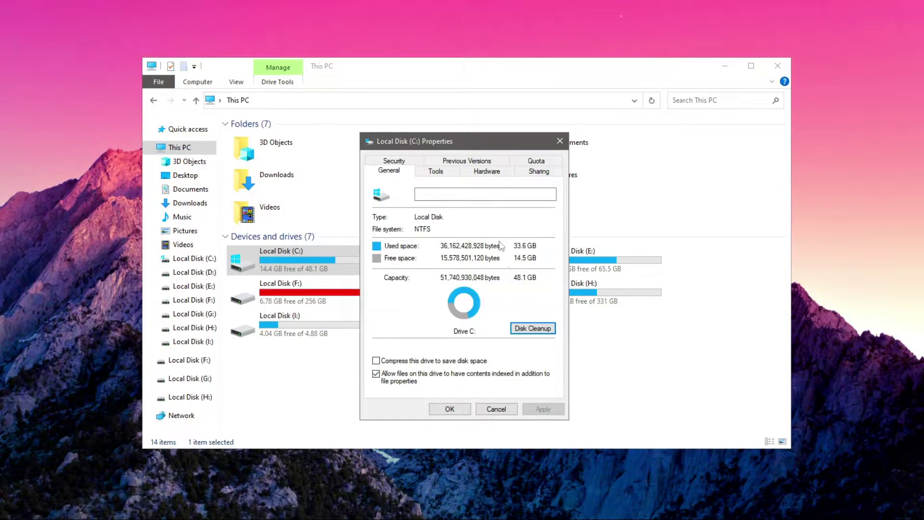
pyautogui.click(450, 409)
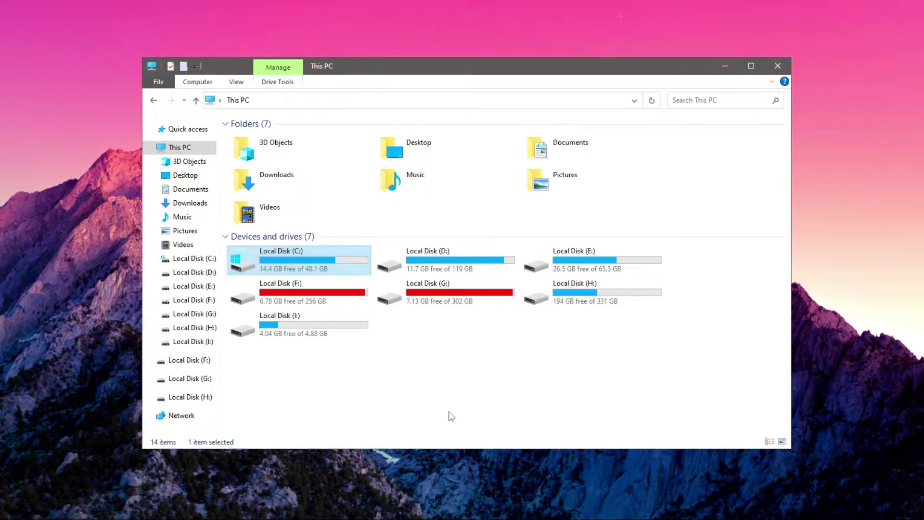
pyautogui.click(774, 65)
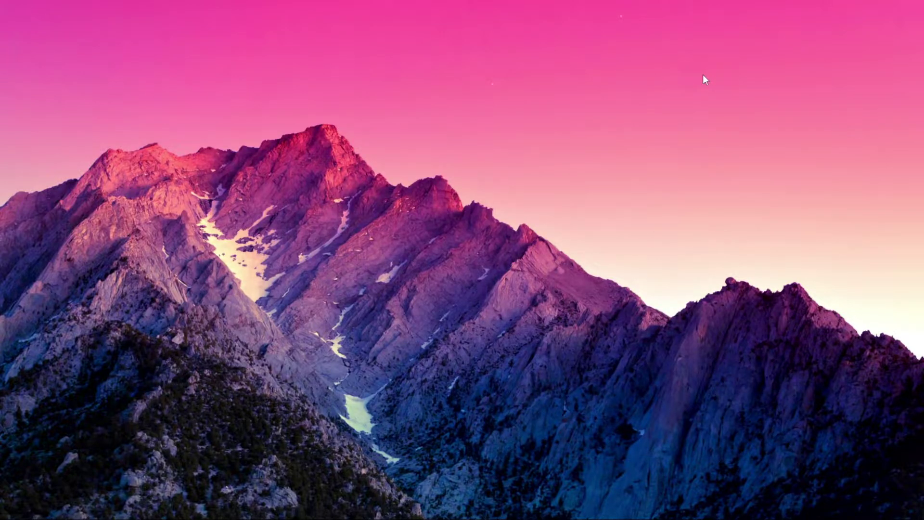
# Step: Open the Windows Temp folder by running the command "temp" from the Run dialog
pyautogui.press('super')
pyautogui.write('run')
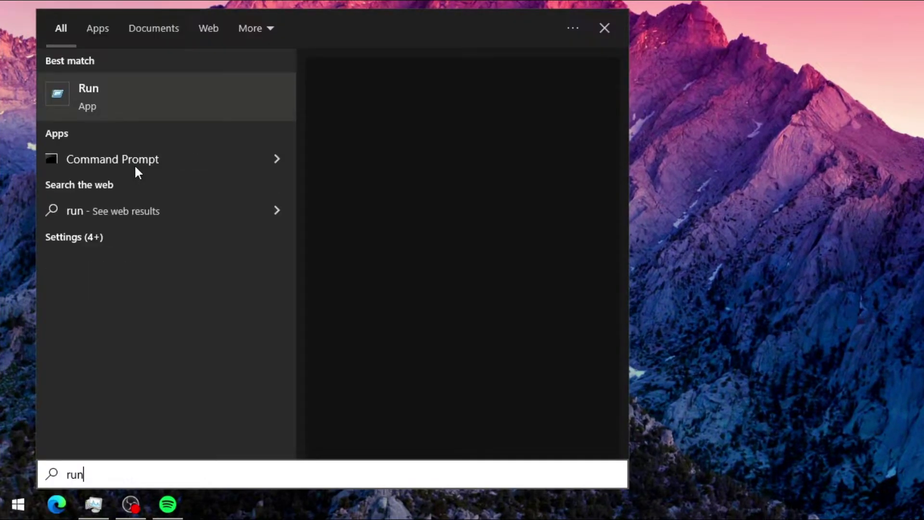
pyautogui.click(200, 104)
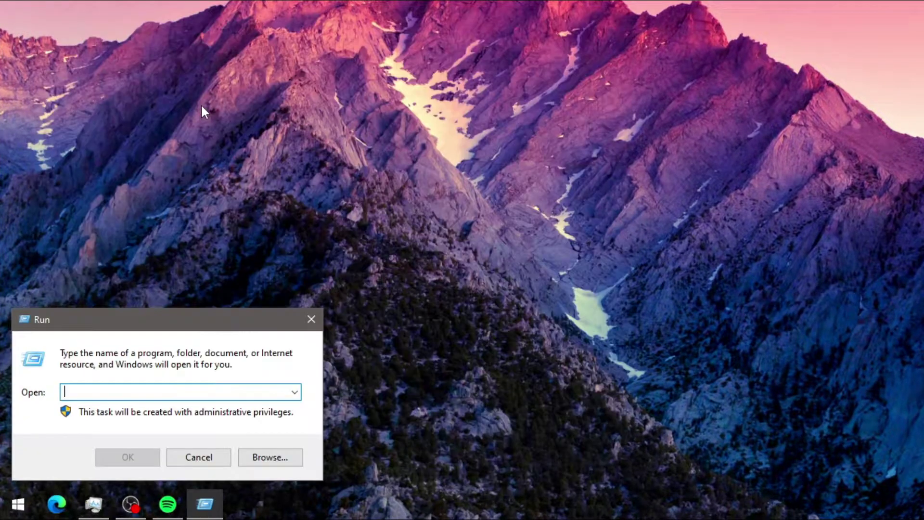
pyautogui.write('temp')
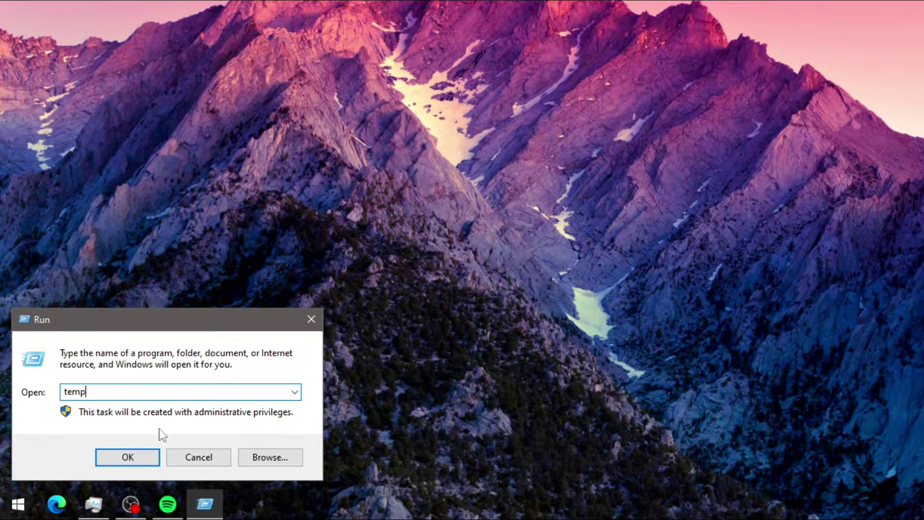
pyautogui.click(149, 457)
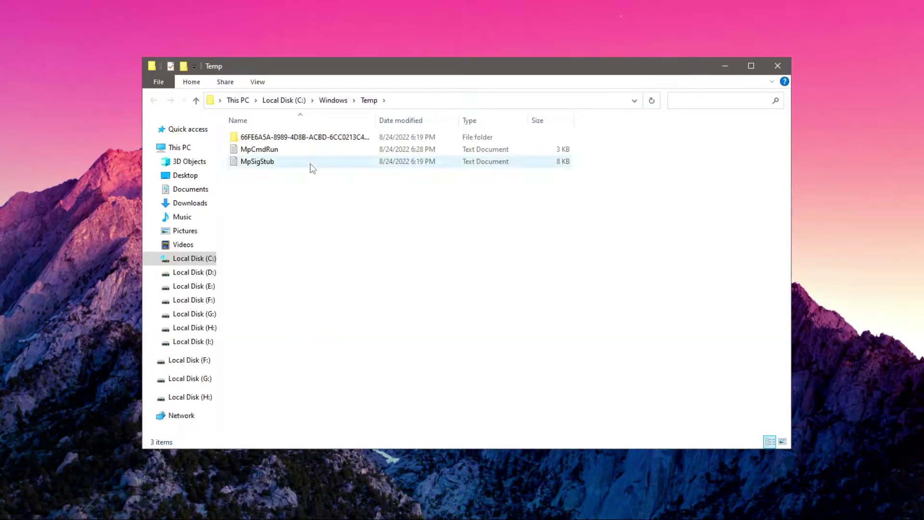
# Step: Delete all files and folders in the Windows Temp folder and close its window
pyautogui.moveTo(259, 264); pyautogui.dragTo(458, 127)
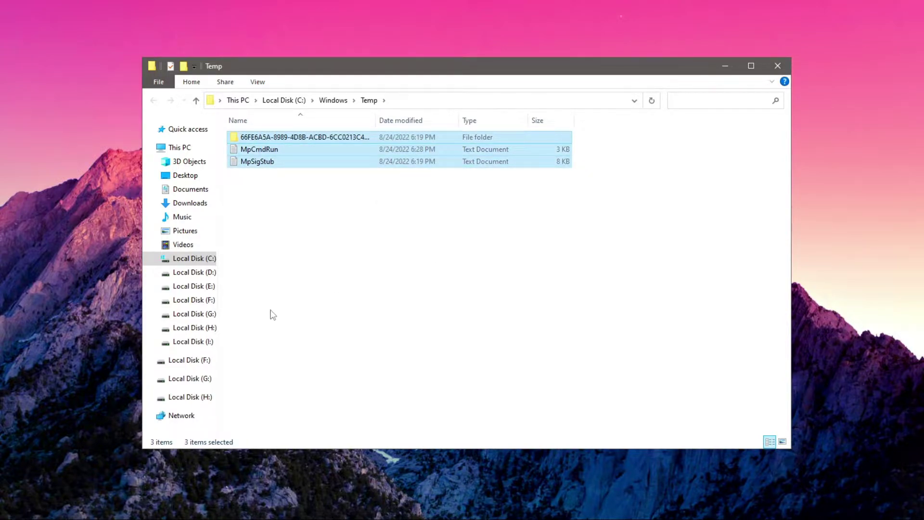
pyautogui.moveTo(273, 251); pyautogui.dragTo(558, 127)
pyautogui.rightClick(389, 162)
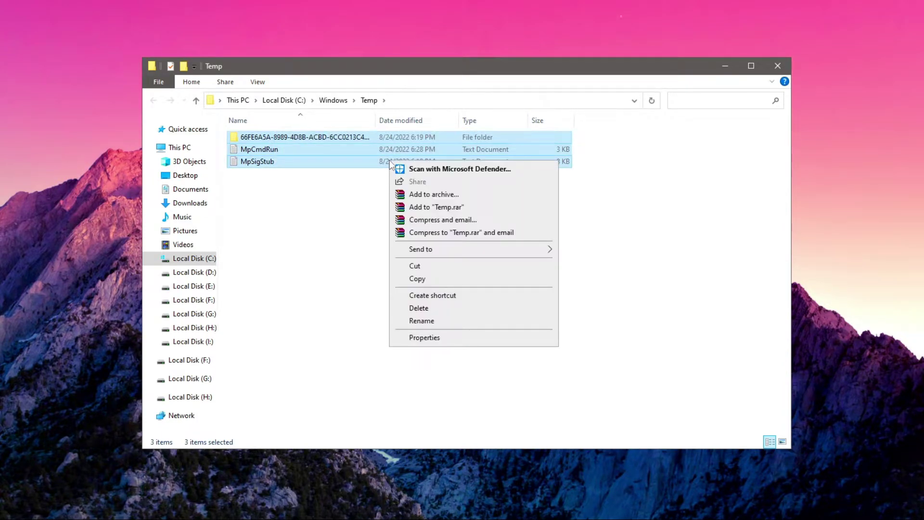
pyautogui.click(422, 311)
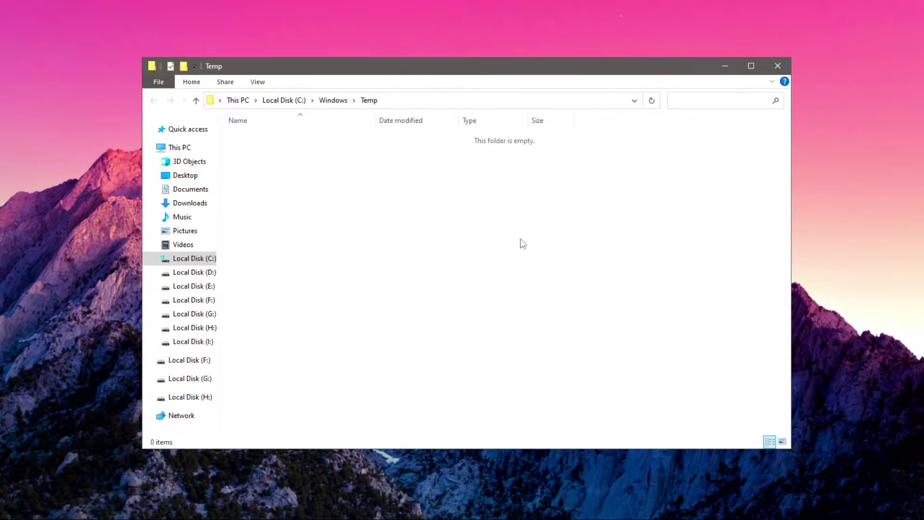
pyautogui.click(781, 67)
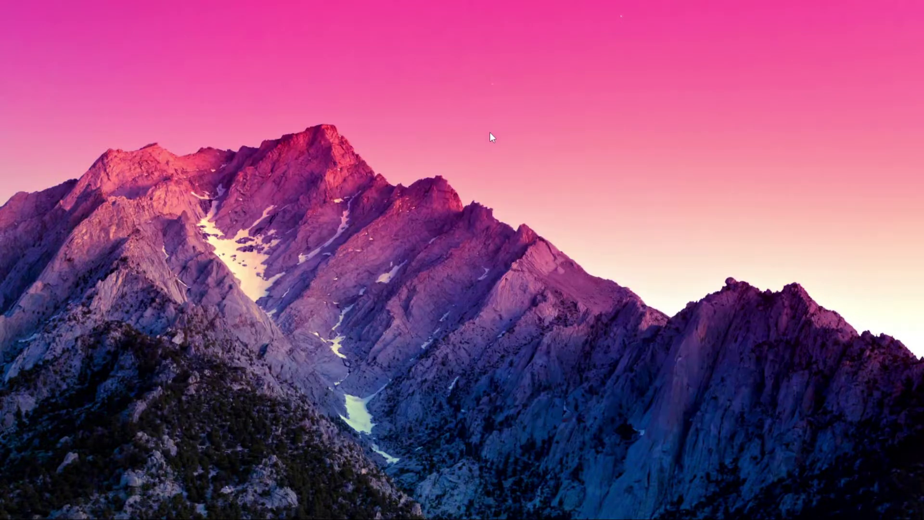
# Step: Open the user account's AppData Temp folder by running "%temp%" from the Run dialog
pyautogui.press('super')
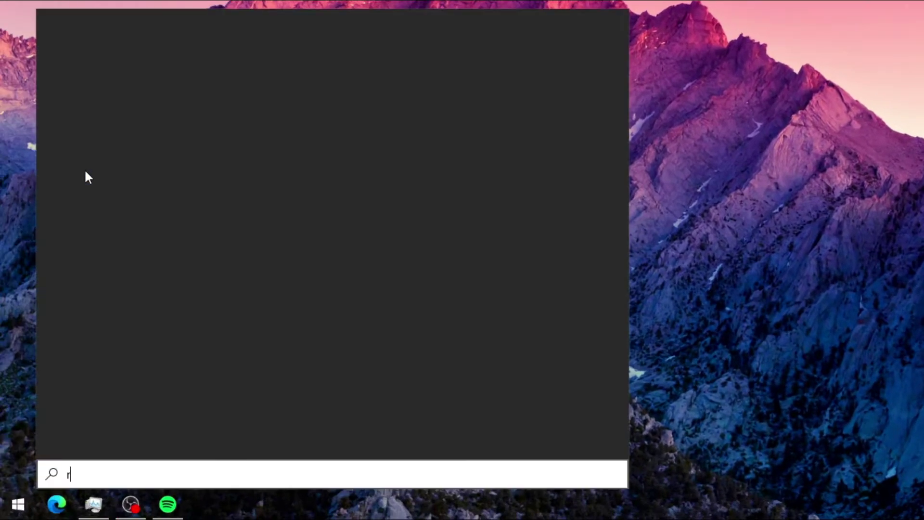
pyautogui.write('un')
pyautogui.click(161, 115)
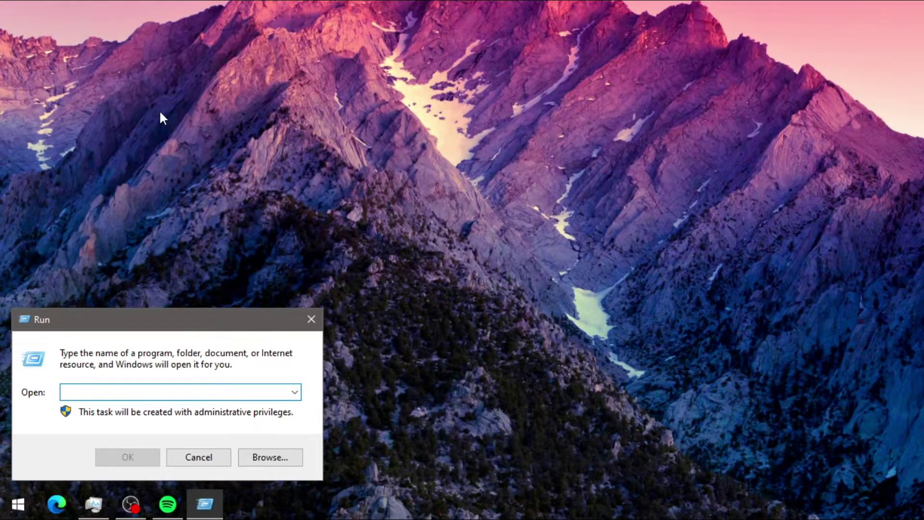
pyautogui.write('%temp%')
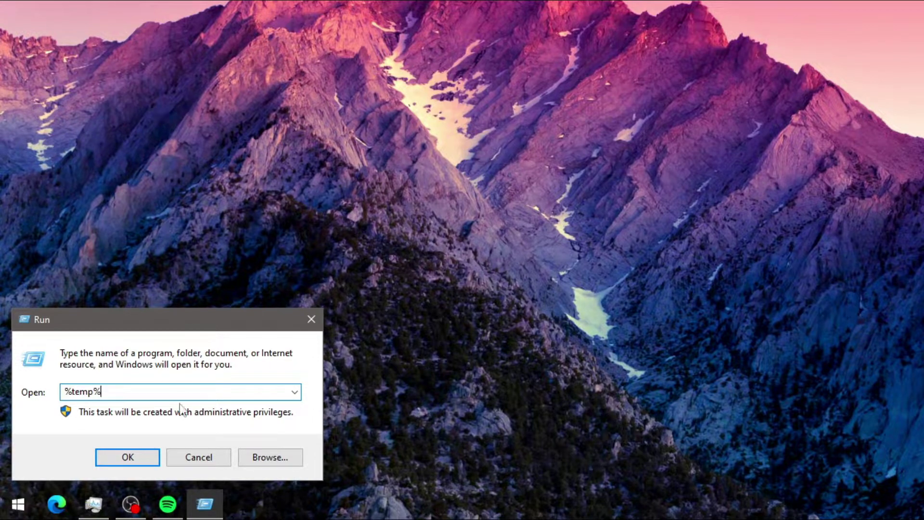
pyautogui.click(107, 458)
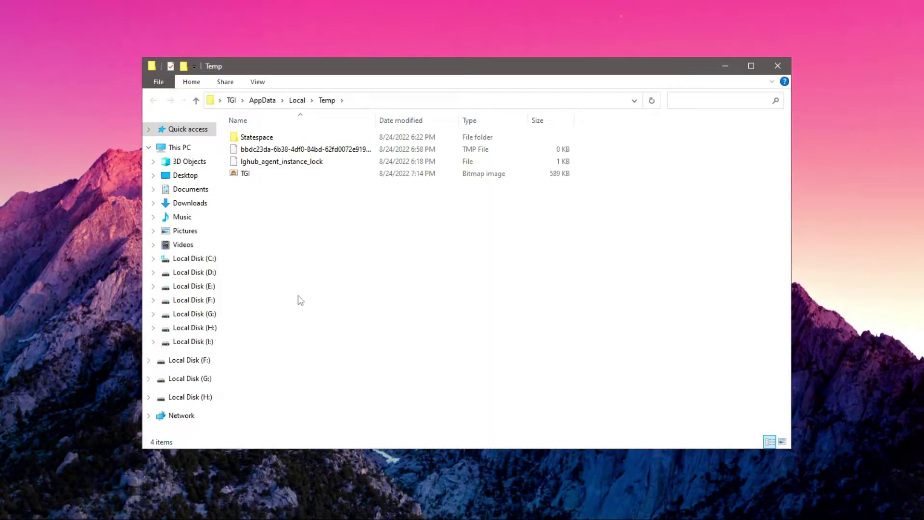
# Step: Delete everything in the AppData Temp folder, skipping all files in use, and close the folder window
pyautogui.moveTo(310, 208); pyautogui.dragTo(760, 102)
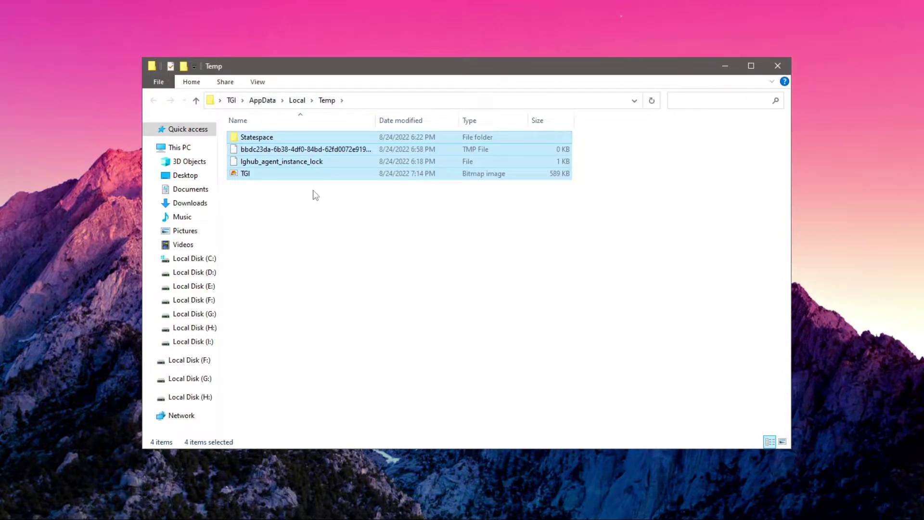
pyautogui.rightClick(350, 153)
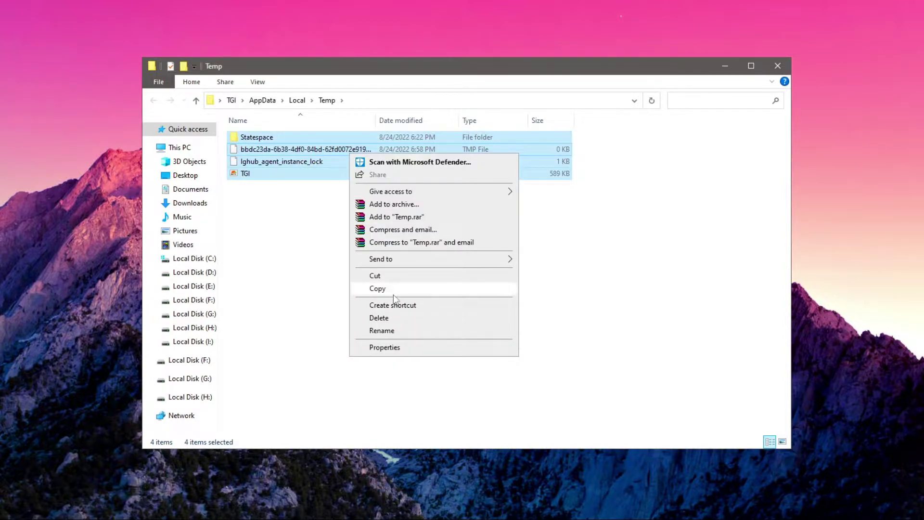
pyautogui.click(400, 318)
pyautogui.moveTo(504, 135); pyautogui.dragTo(487, 120)
pyautogui.click(350, 220)
pyautogui.click(488, 237)
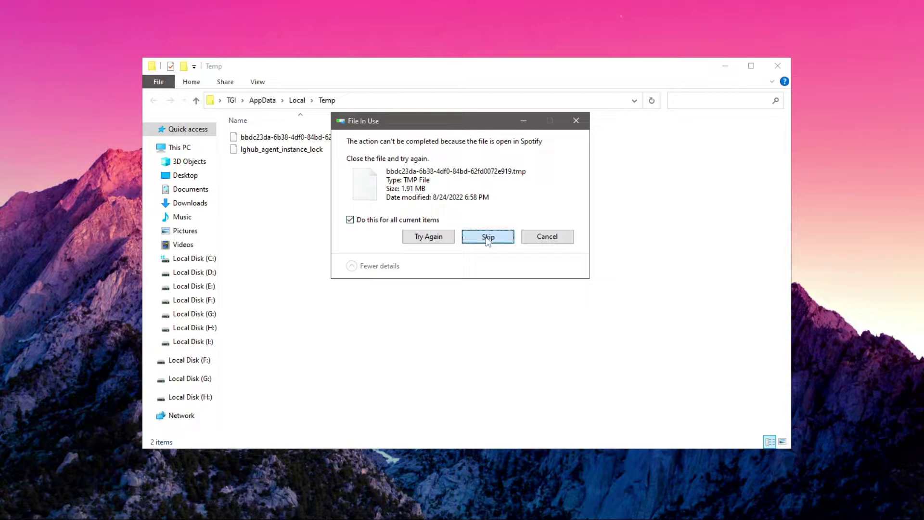
pyautogui.click(778, 66)
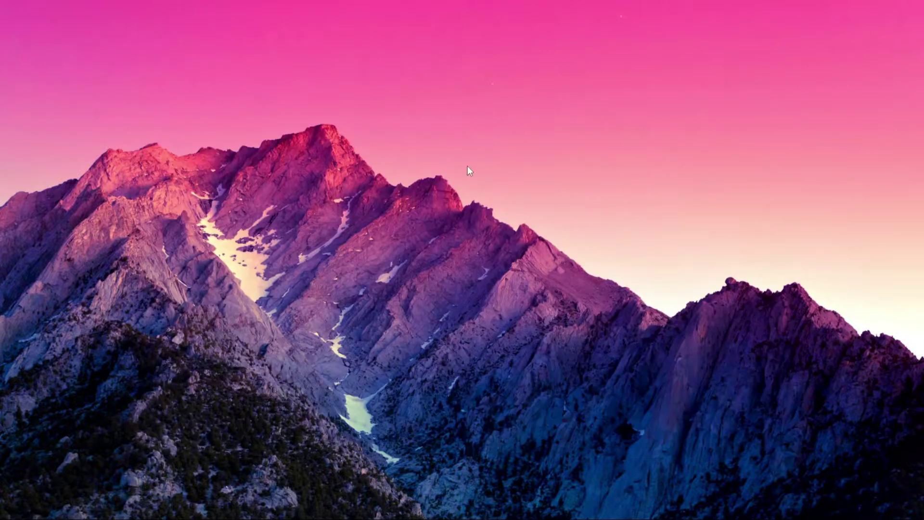
# Step: Open the Windows Prefetch folder by running "prefetch" from the Run dialog
pyautogui.press('super')
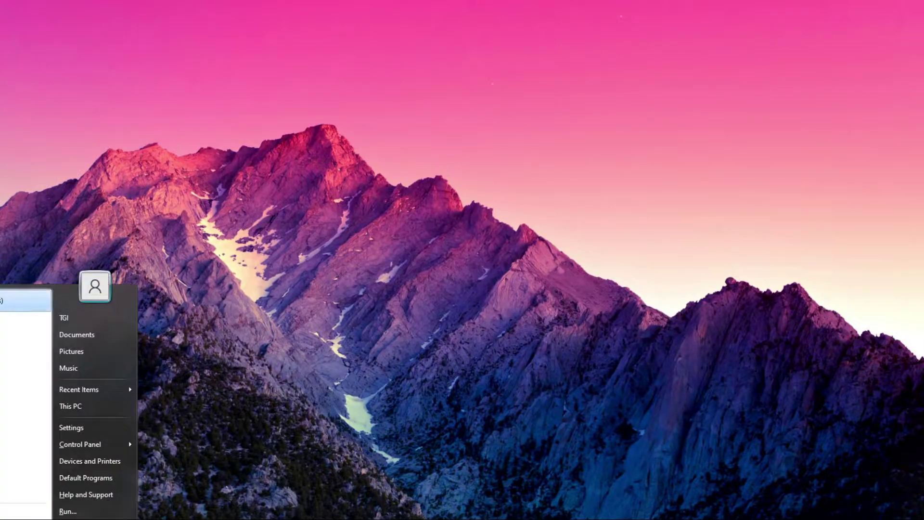
pyautogui.write('r')
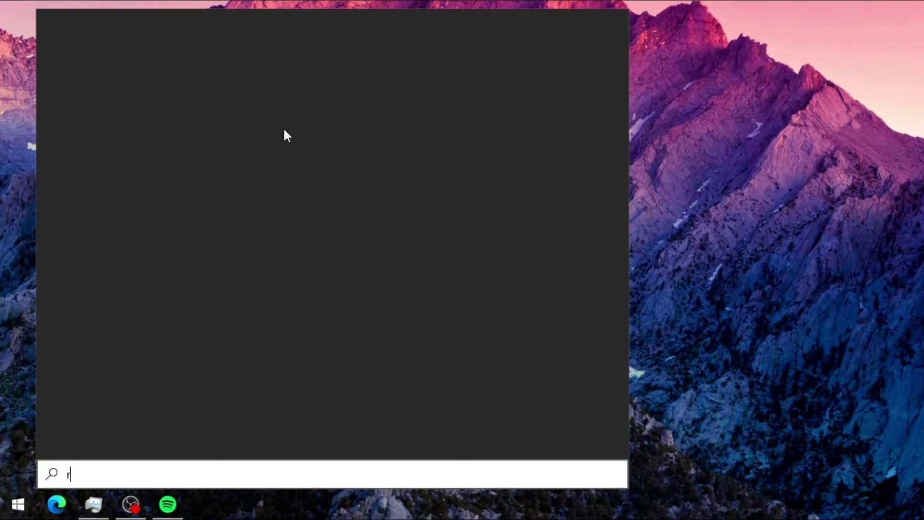
pyautogui.write('un')
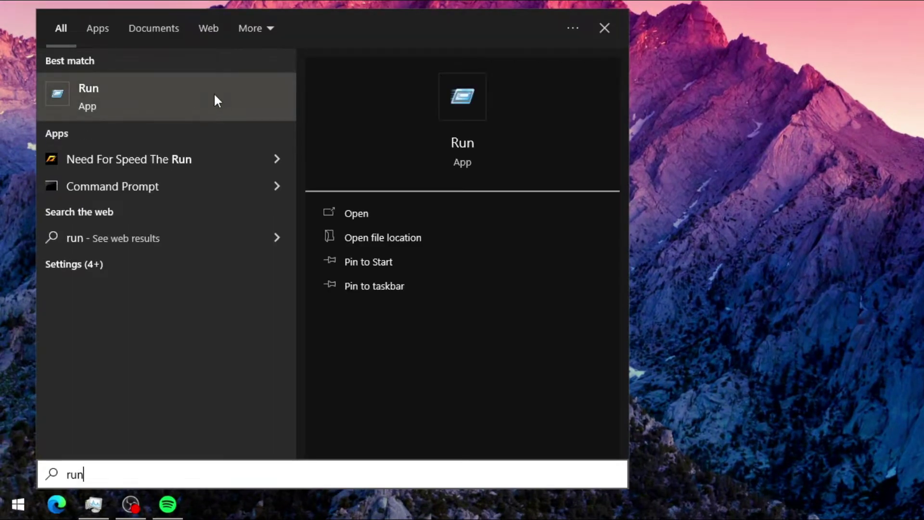
pyautogui.click(215, 97)
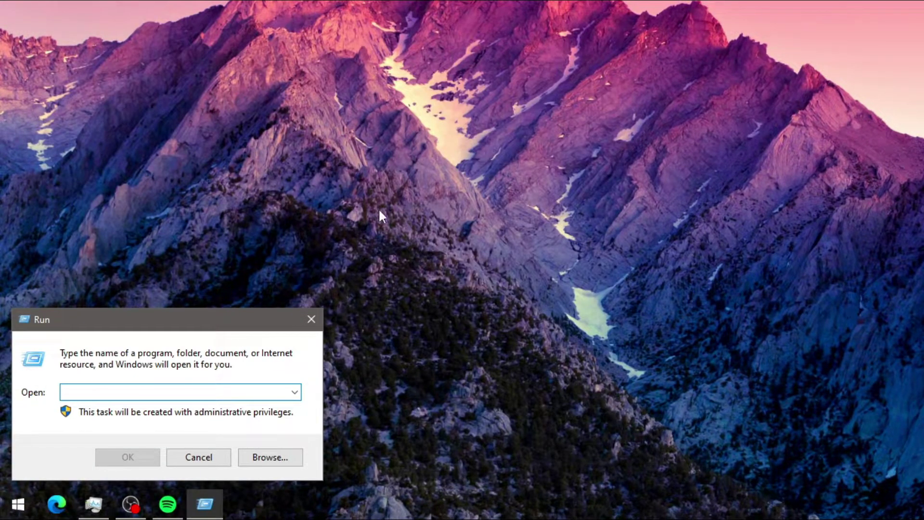
pyautogui.write('prefetch')
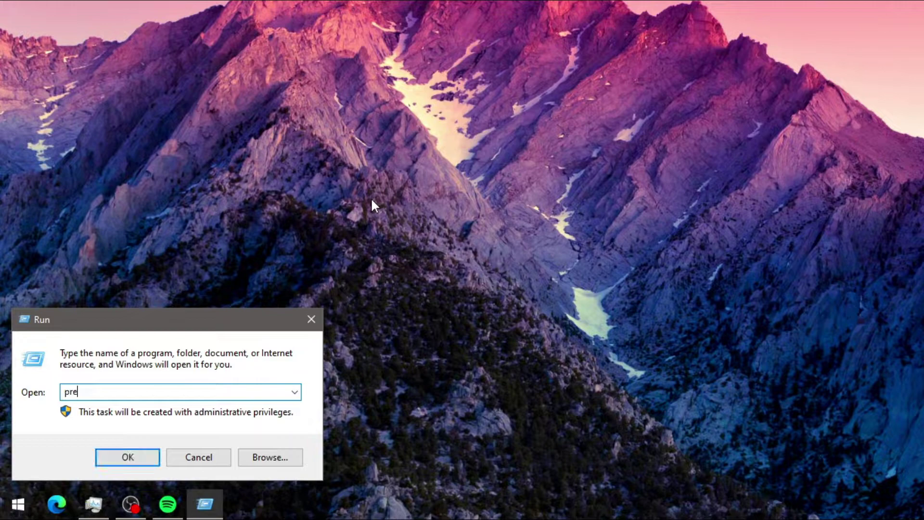
pyautogui.click(135, 461)
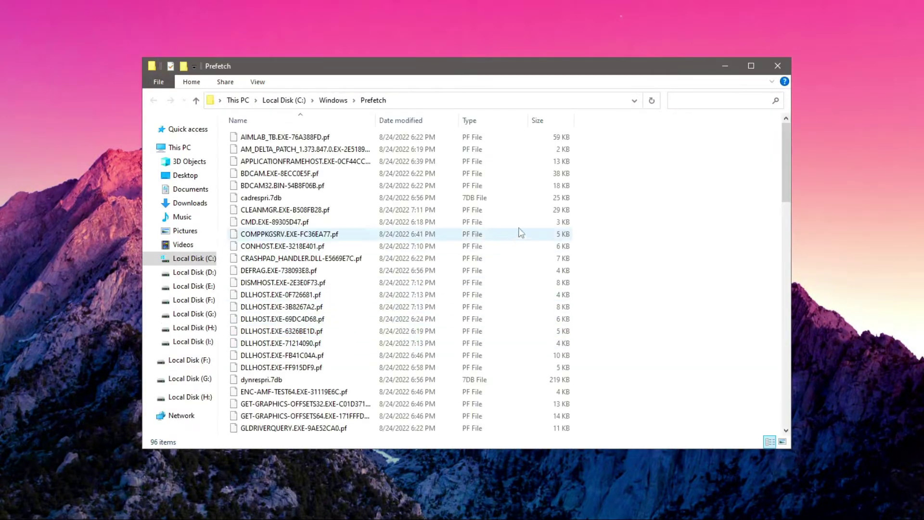
# Step: Delete all the files in the Windows Prefetch folder
pyautogui.moveTo(788, 142); pyautogui.dragTo(761, 132)
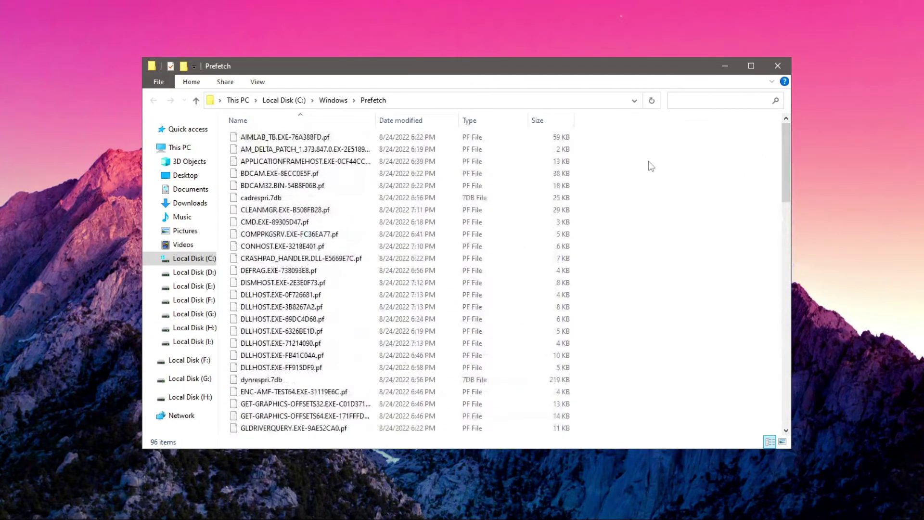
pyautogui.moveTo(221, 132); pyautogui.dragTo(688, 448)
pyautogui.moveTo(786, 383); pyautogui.dragTo(763, 136)
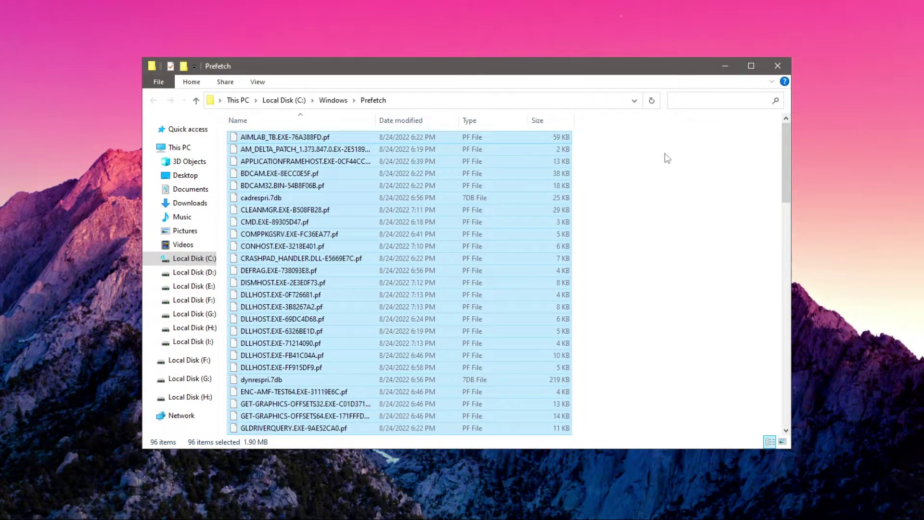
pyautogui.rightClick(406, 205)
pyautogui.click(473, 354)
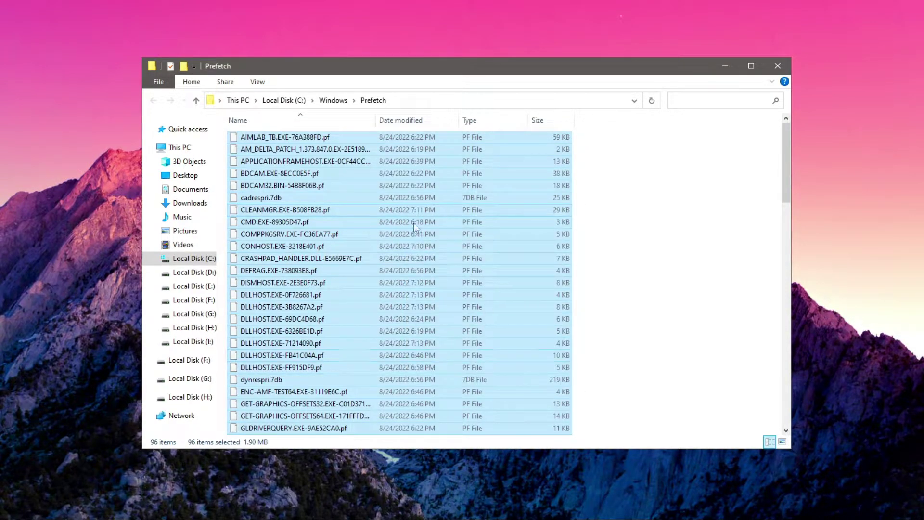
pyautogui.click(365, 206)
pyautogui.click(489, 223)
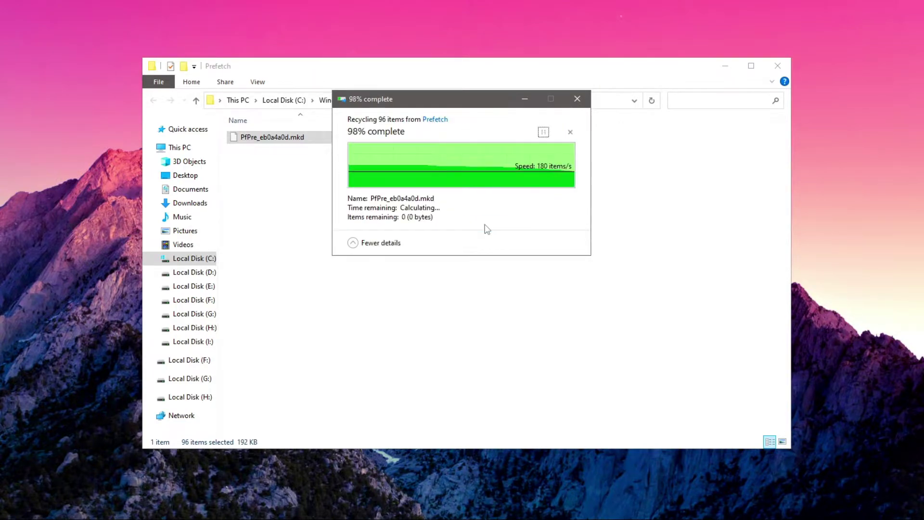
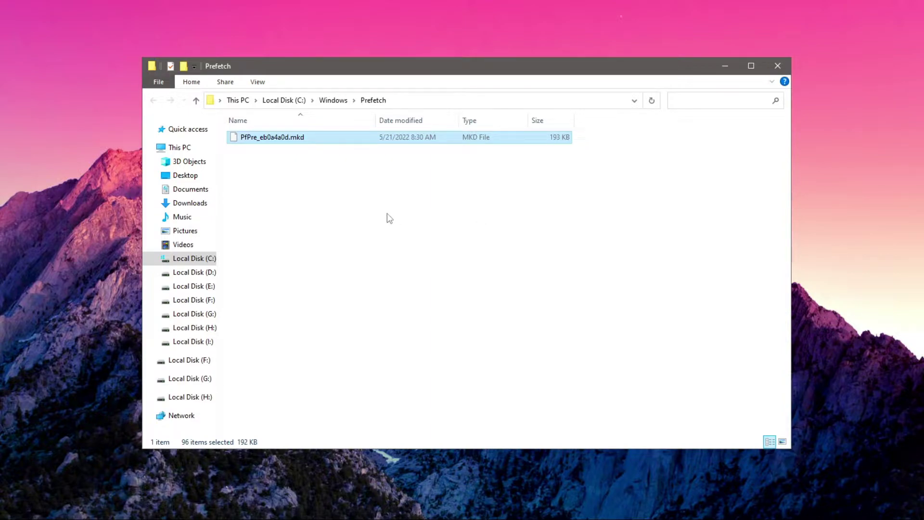
# Step: Open the folder C:\Windows\SoftwareDistribution\Download in the same window
pyautogui.click(207, 260)
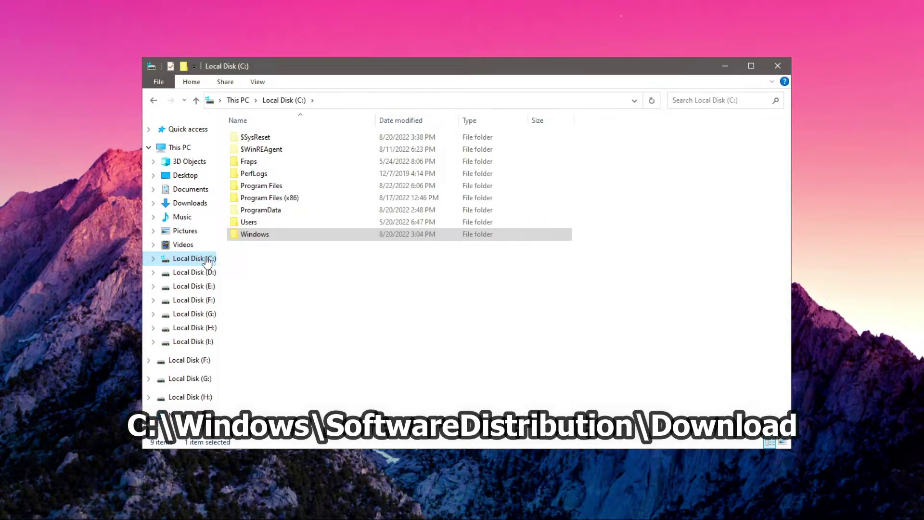
pyautogui.doubleClick(252, 235)
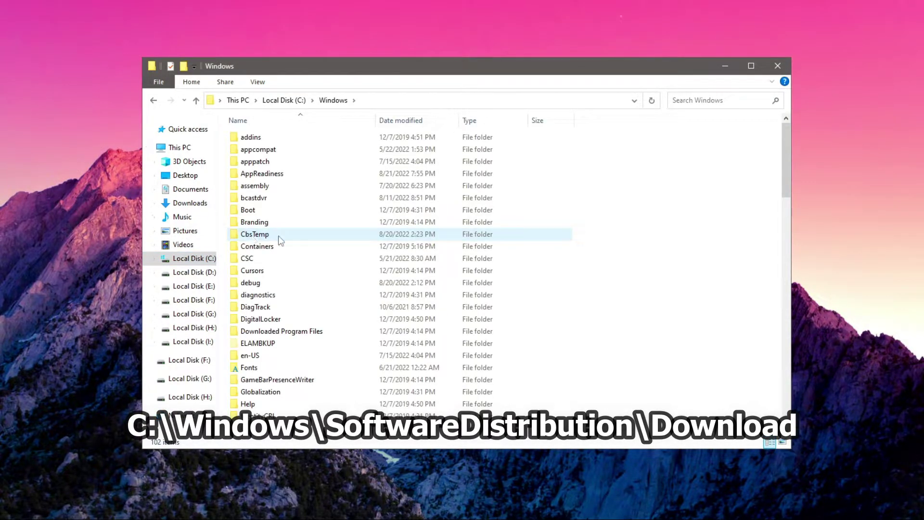
pyautogui.scroll(-20, 281, 245)
pyautogui.doubleClick(281, 256)
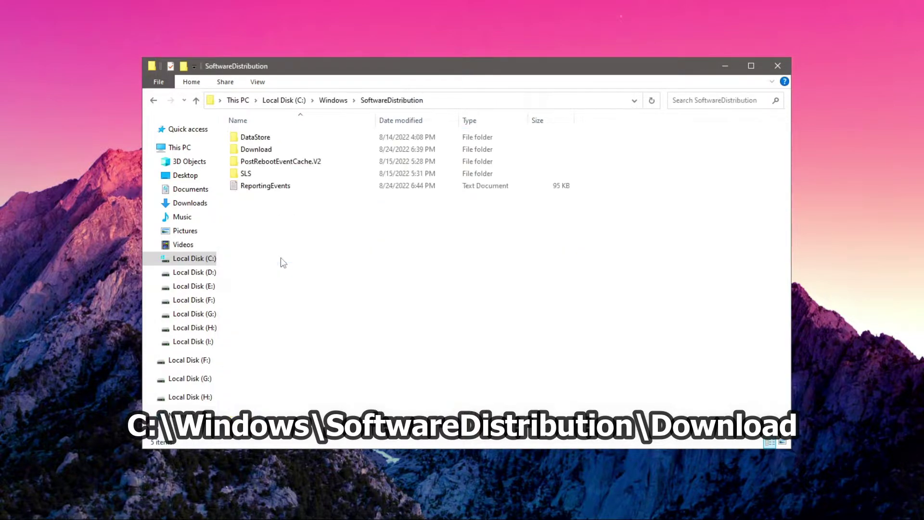
pyautogui.doubleClick(268, 150)
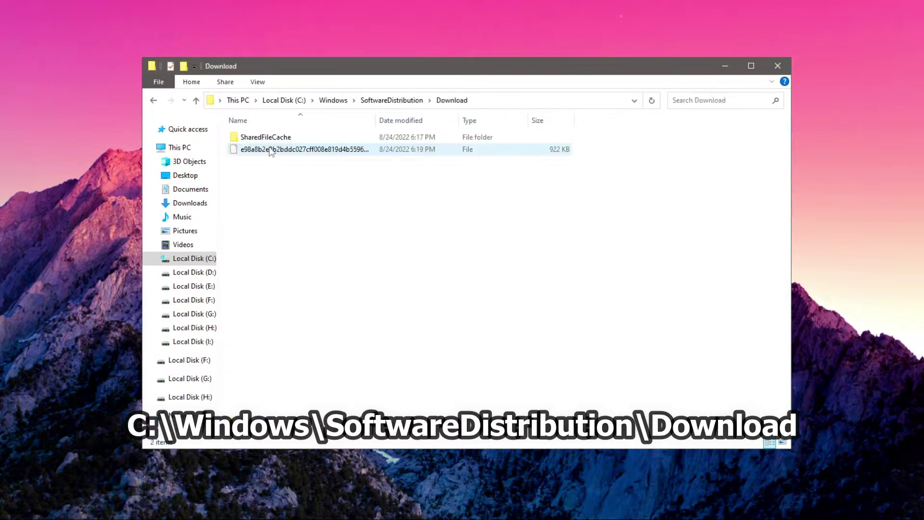
# Step: Delete the SharedFileCache folder and the file beside it from the SoftwareDistribution Download folder
pyautogui.moveTo(278, 223); pyautogui.dragTo(527, 114)
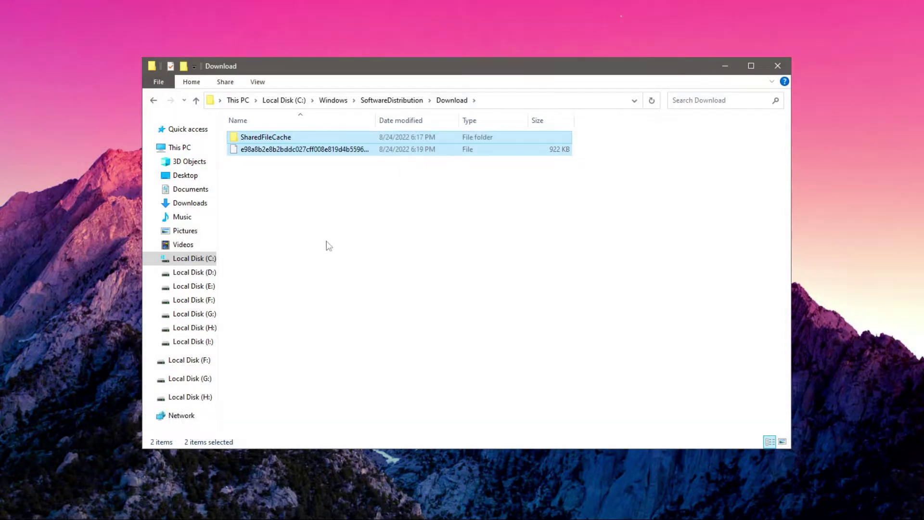
pyautogui.moveTo(301, 319); pyautogui.dragTo(446, 233)
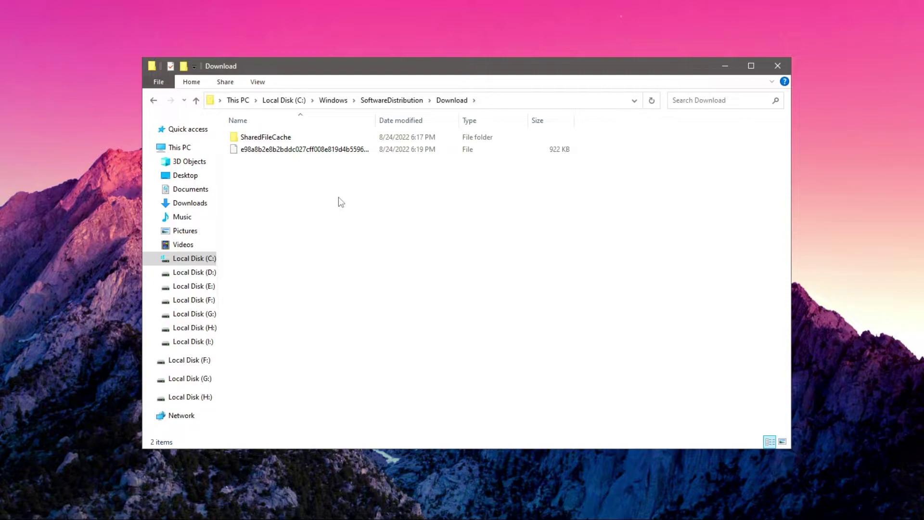
pyautogui.moveTo(225, 155); pyautogui.dragTo(605, 121)
pyautogui.moveTo(250, 317); pyautogui.dragTo(671, 92)
pyautogui.hotkey('shift', 'Delete')
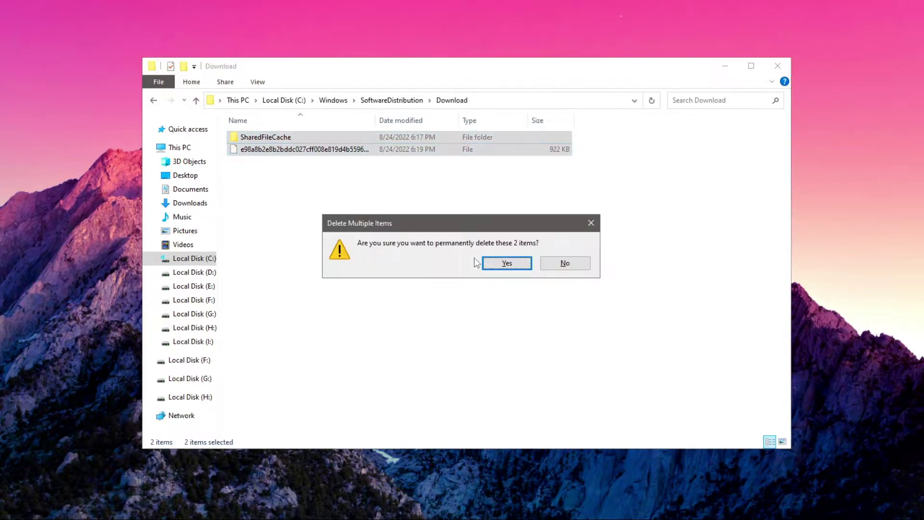
pyautogui.click(561, 263)
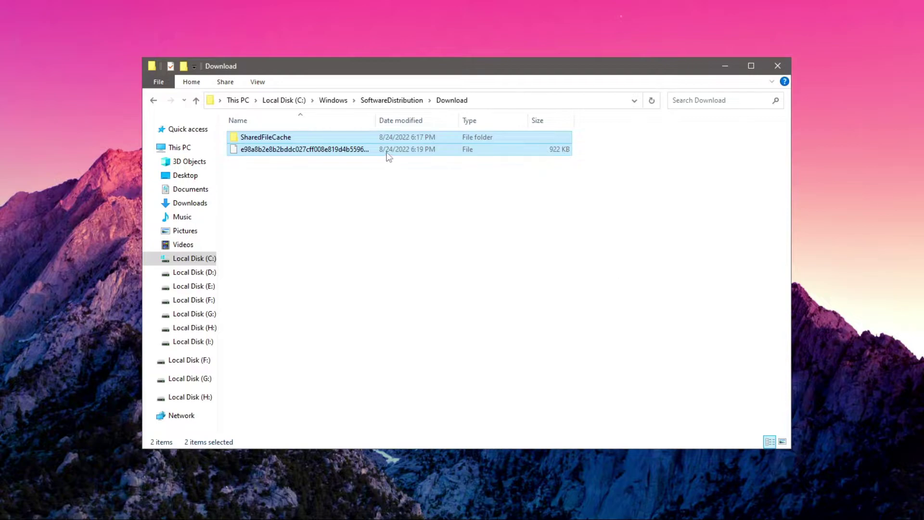
pyautogui.rightClick(365, 151)
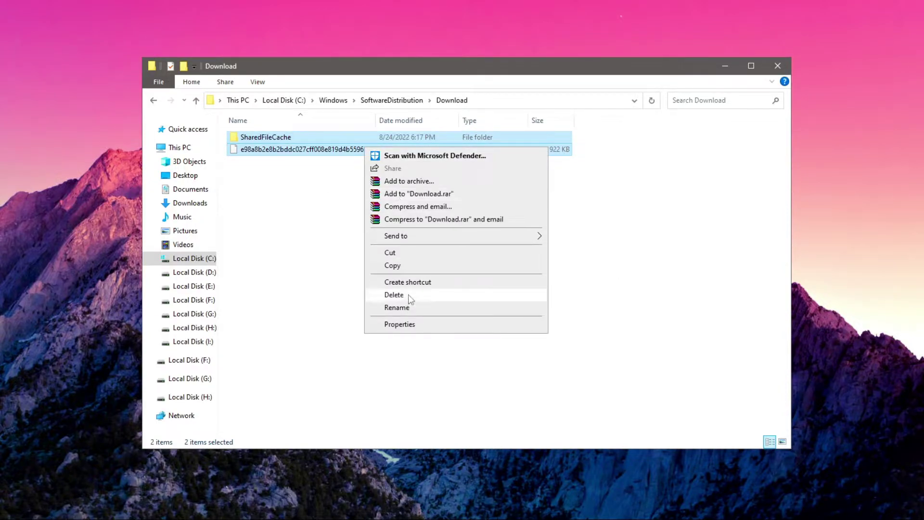